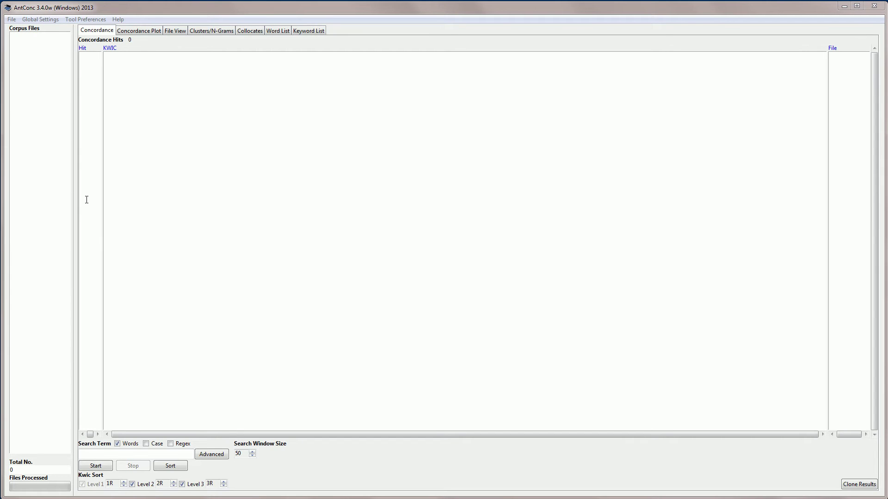
# - Load BROWN_A.txt through BROWN_C.txt from Desktop/screencasts/brown_corpus_untagged as the corpus files
pyautogui.click(11, 20)
pyautogui.click(13, 21)
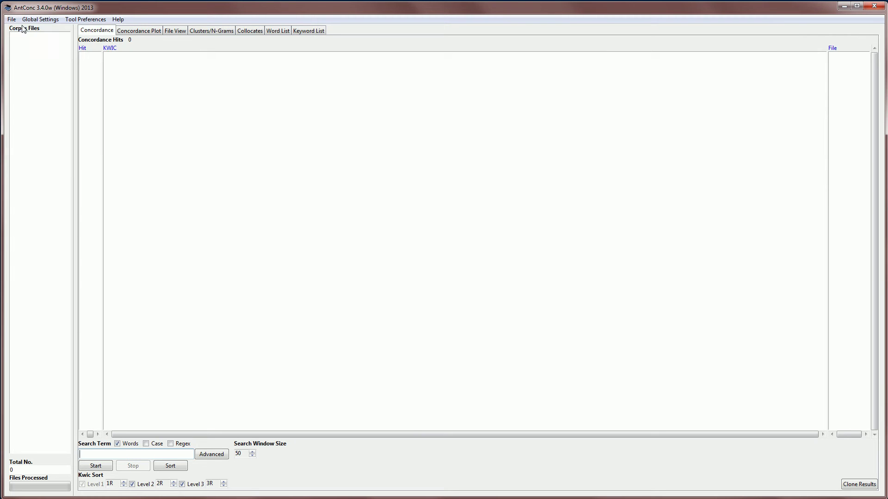
pyautogui.click(12, 20)
pyautogui.click(25, 30)
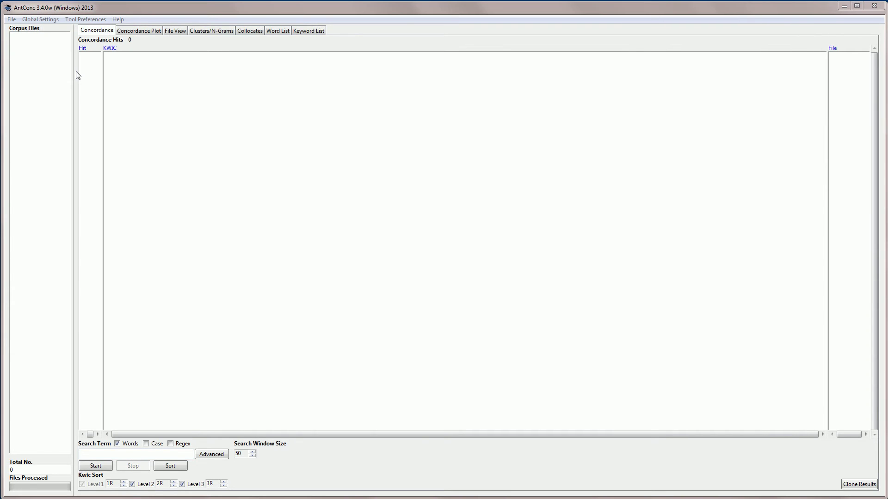
pyautogui.click(40, 101)
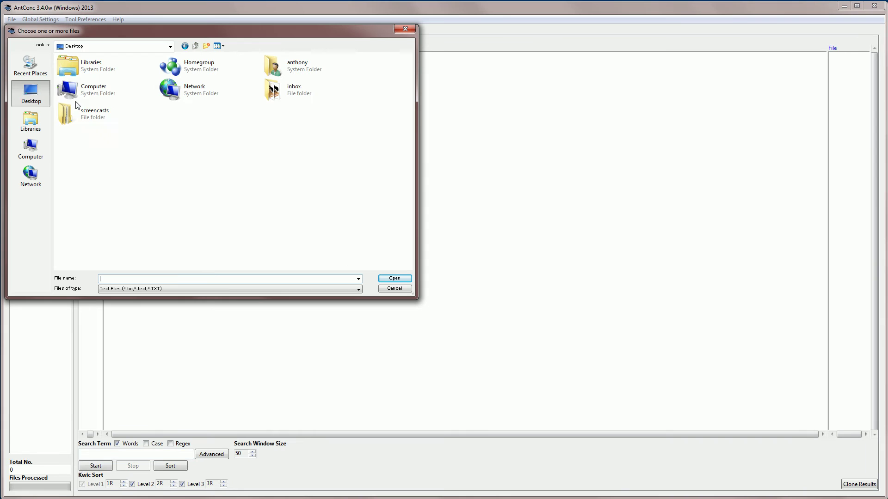
pyautogui.doubleClick(91, 121)
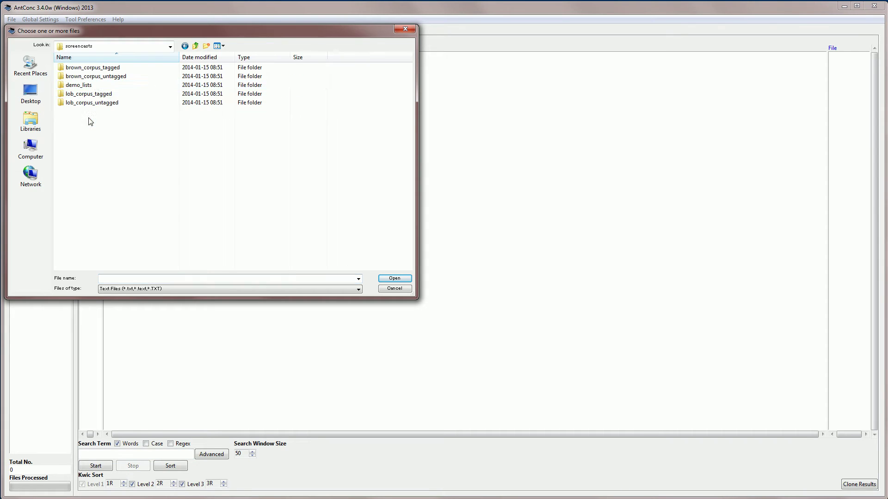
pyautogui.doubleClick(96, 76)
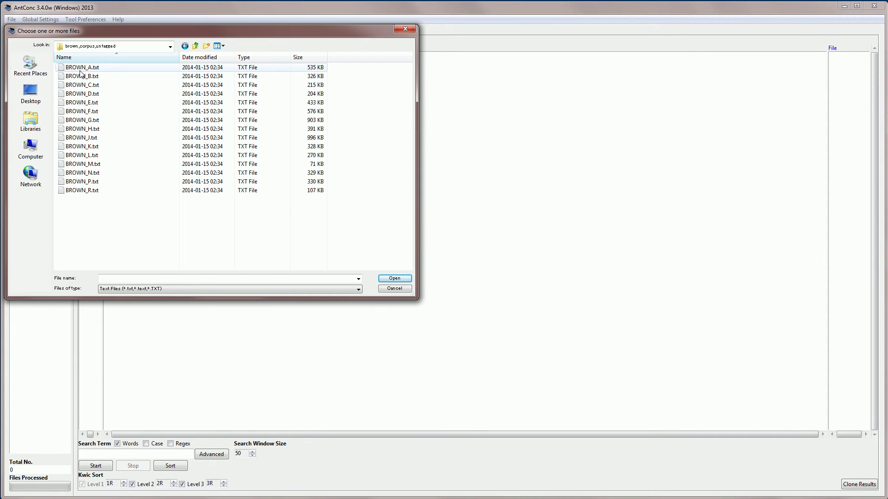
pyautogui.click(81, 68)
pyautogui.keyDown('shift'); pyautogui.click(82, 86); pyautogui.keyUp('shift')
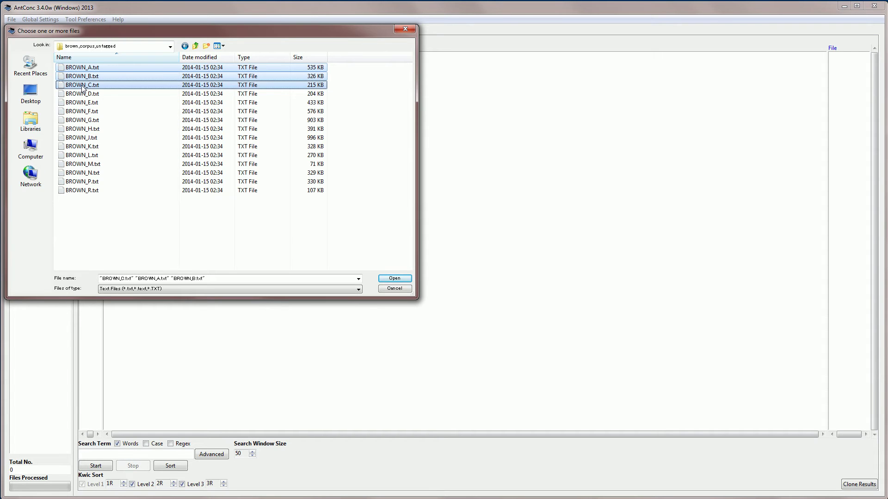
pyautogui.press('Return')
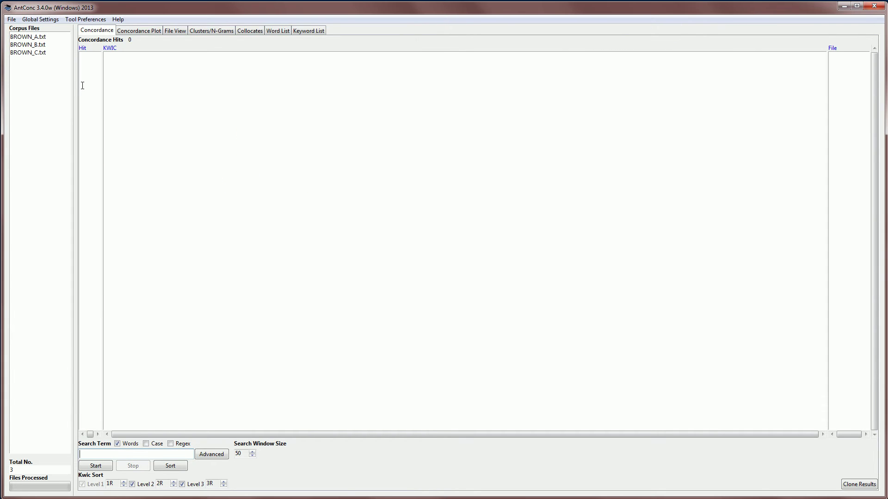
# - Switch to the Clusters/N-Grams tool and enable N-Grams mode
pyautogui.click(213, 31)
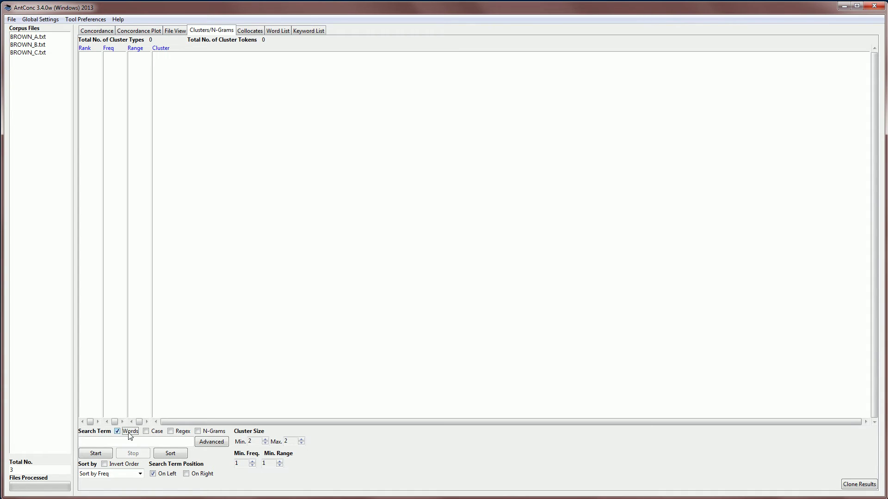
pyautogui.click(198, 433)
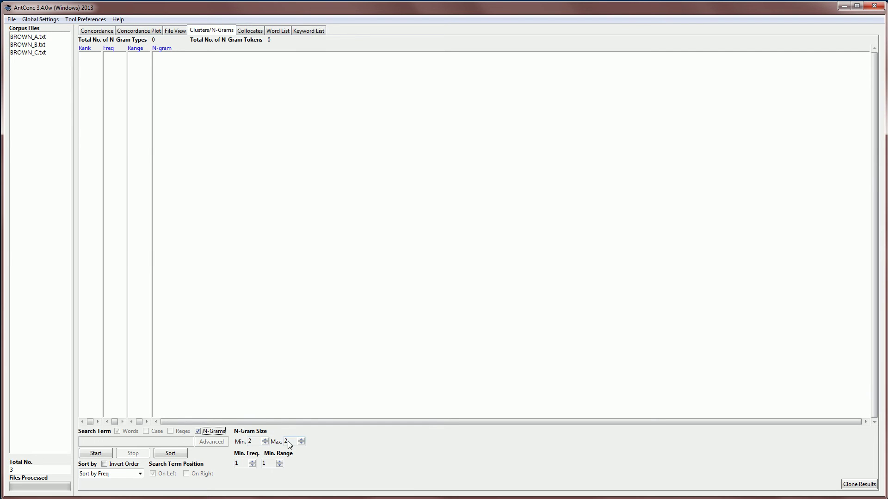
# - Set the n-gram size min and max to 4, minimum frequency 10 and minimum range 3
pyautogui.click(300, 439)
pyautogui.click(265, 439)
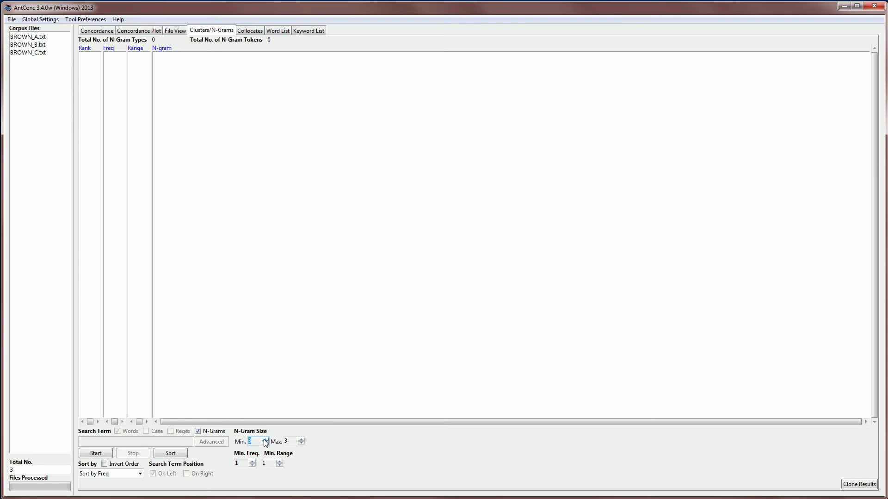
pyautogui.click(252, 462)
pyautogui.click(252, 461)
pyautogui.click(251, 461)
pyautogui.click(252, 461)
pyautogui.click(279, 462)
# - Generate the 4-gram list: 11 types, 149 tokens, led by 'per cent of the' (19)
pyautogui.click(98, 455)
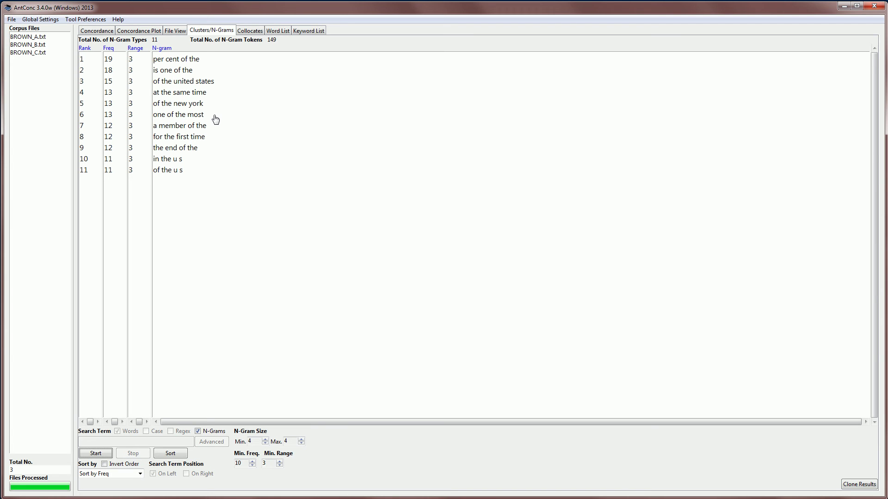
# - View and sort the 13 concordance hits for 'one of the most', then return to the 4-gram list
pyautogui.click(182, 115)
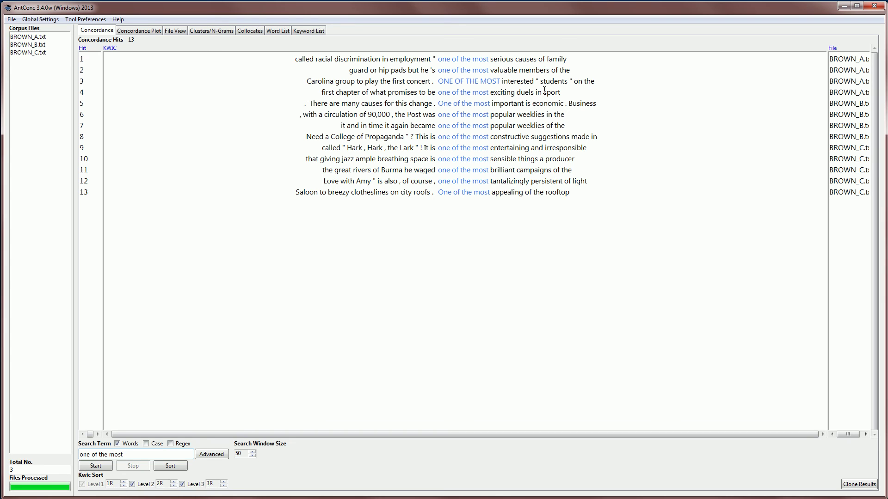
pyautogui.click(170, 466)
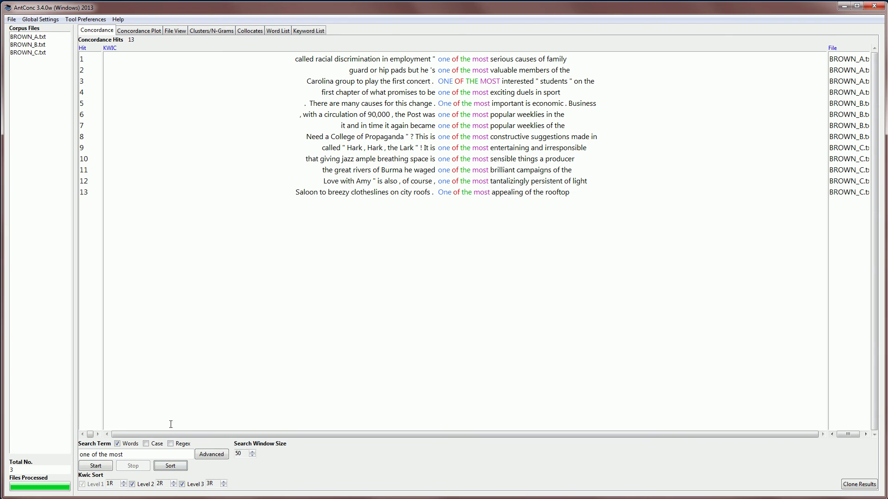
pyautogui.click(223, 32)
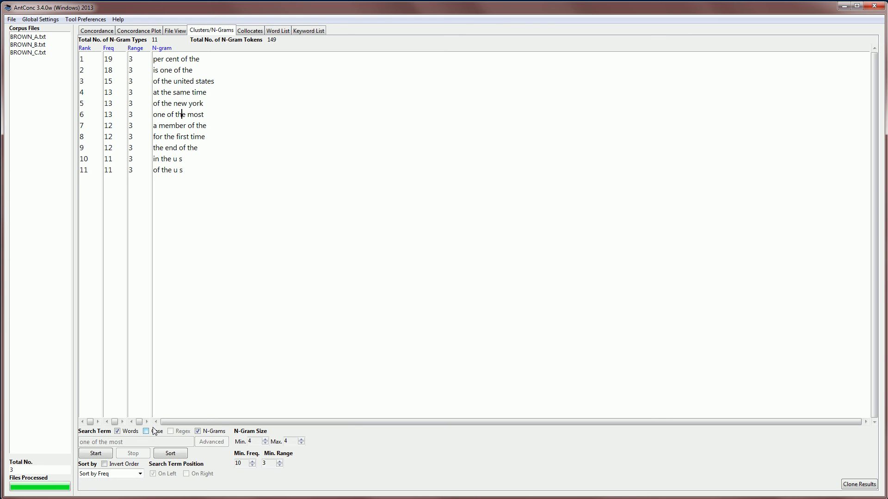
# - Re-sort the 4-gram list by range, starting with 'a member of the'
pyautogui.click(138, 474)
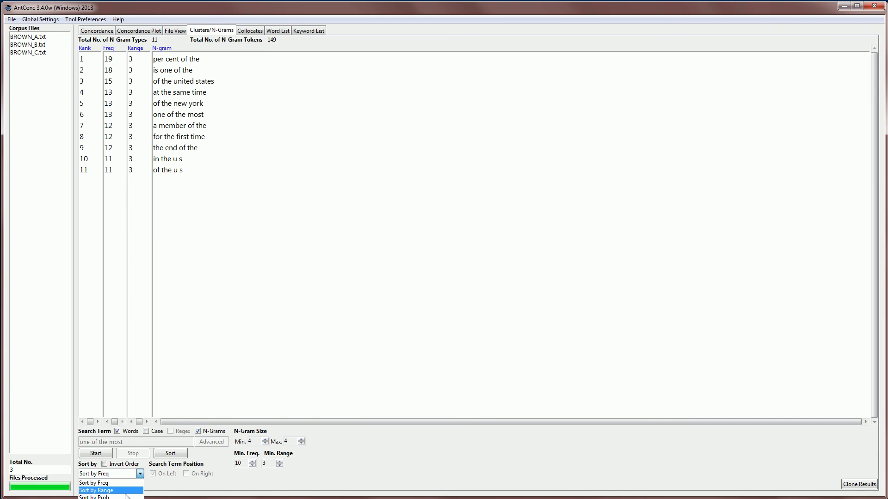
pyautogui.click(96, 491)
pyautogui.click(169, 454)
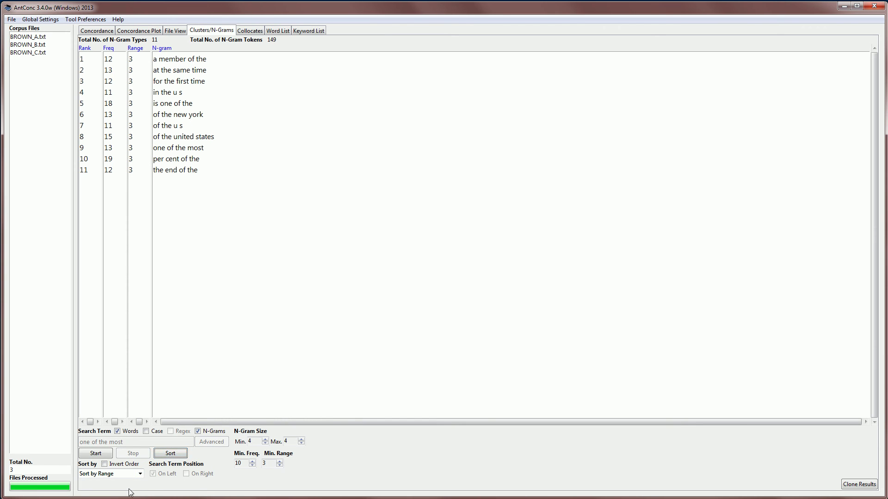
# - Try sorting the 4-gram list by probability and dismiss the unavailable-sort warning
pyautogui.click(140, 473)
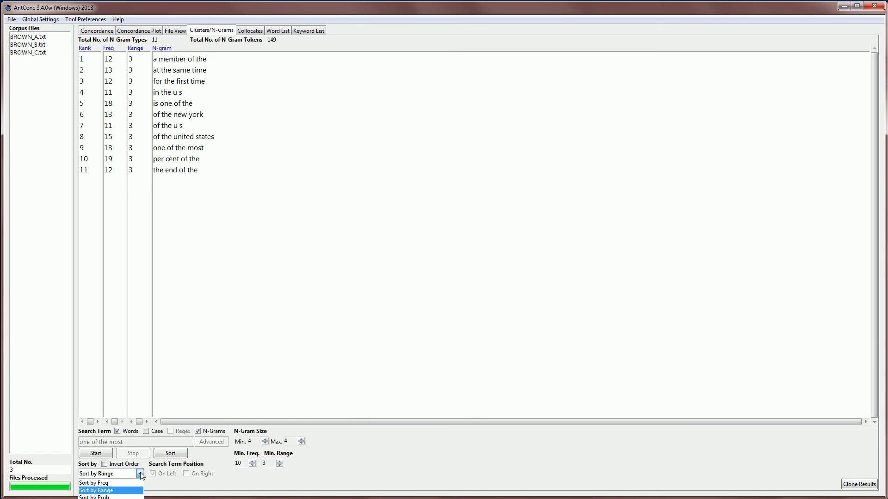
pyautogui.click(126, 497)
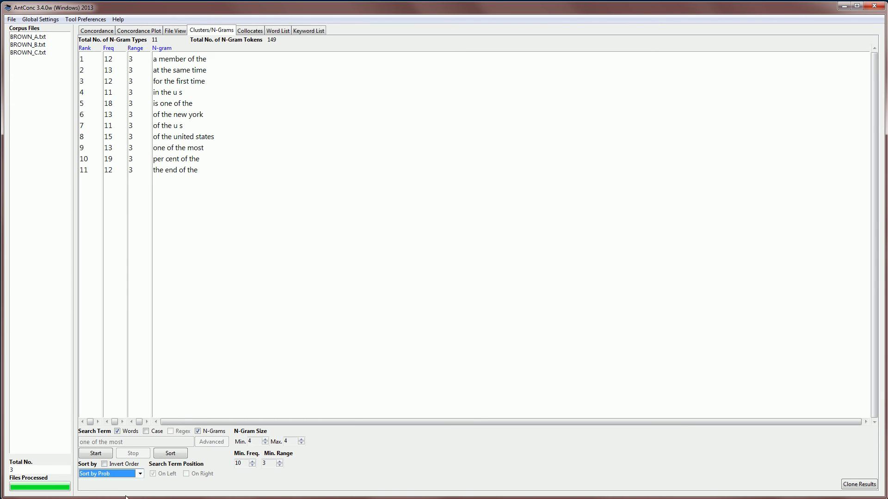
pyautogui.click(171, 453)
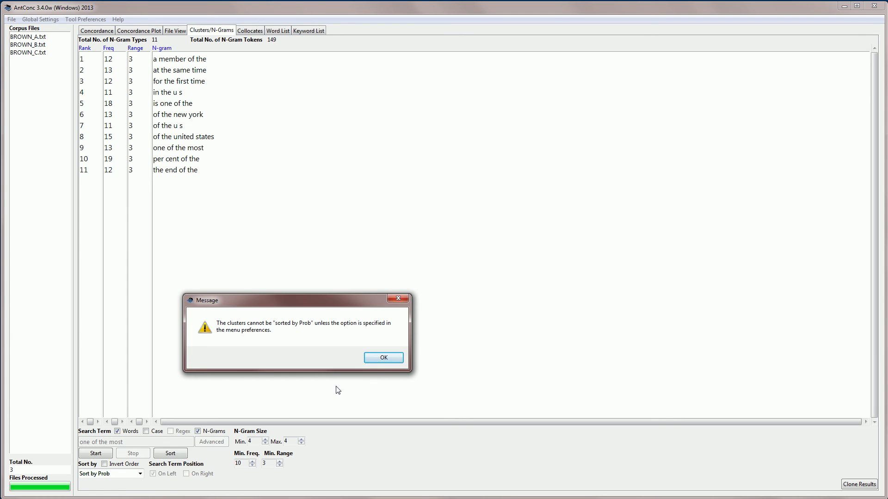
pyautogui.click(382, 358)
pyautogui.click(140, 475)
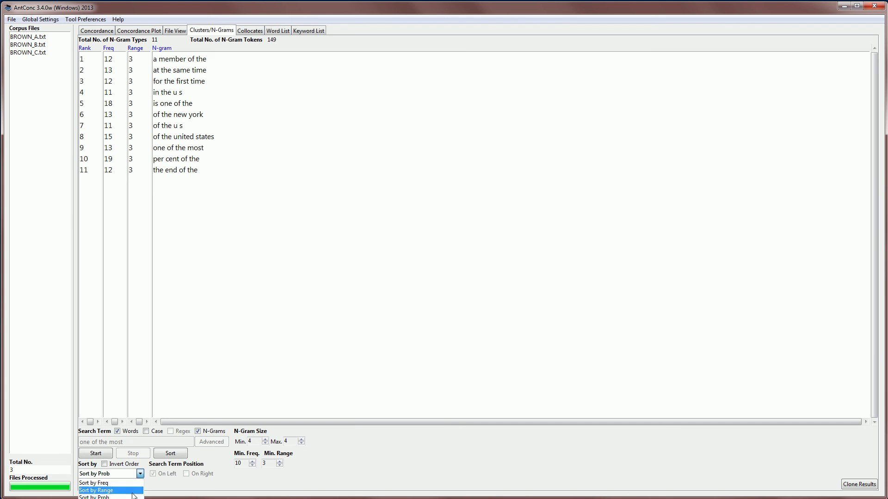
# - Re-sort the 4-gram list by word, then by word ending
pyautogui.click(111, 498)
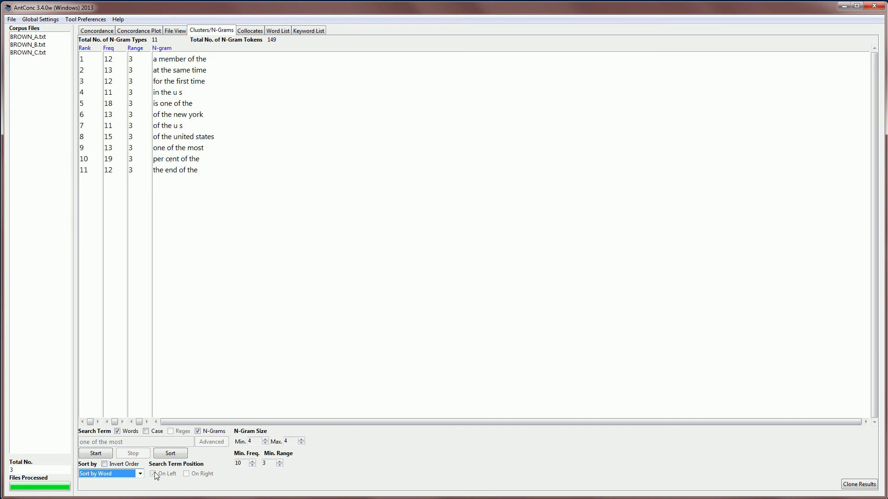
pyautogui.click(170, 453)
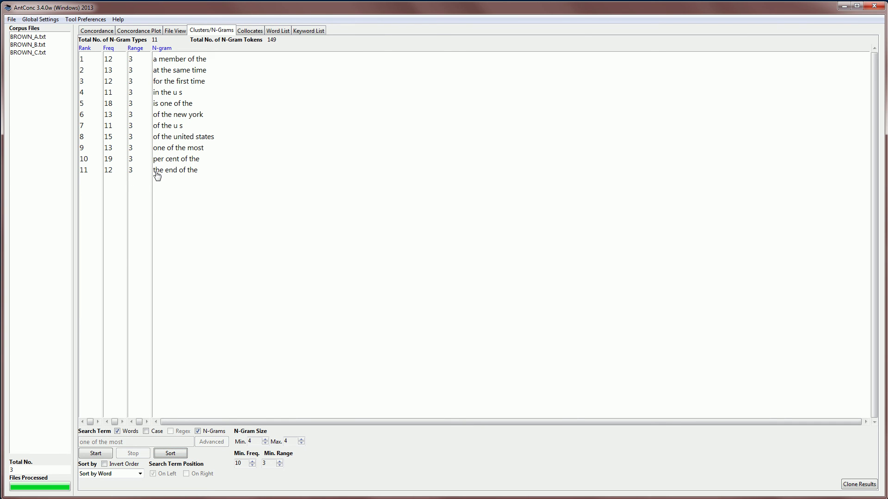
pyautogui.click(140, 474)
pyautogui.click(106, 498)
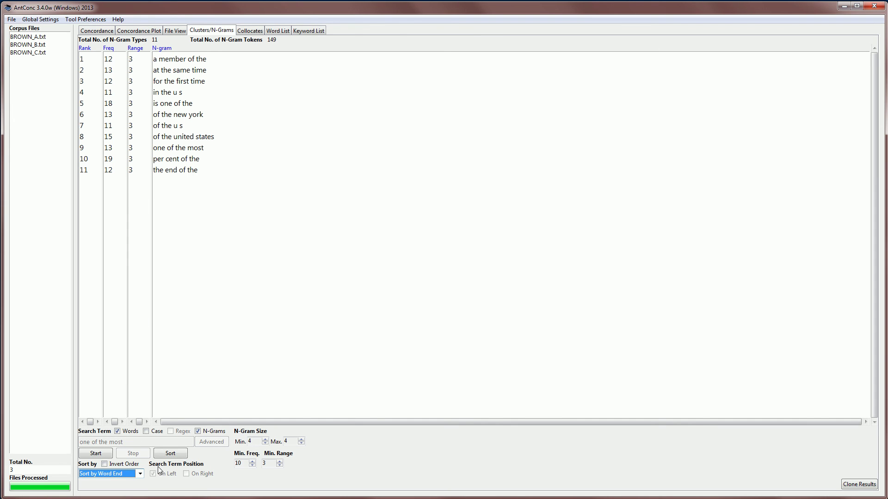
pyautogui.click(173, 454)
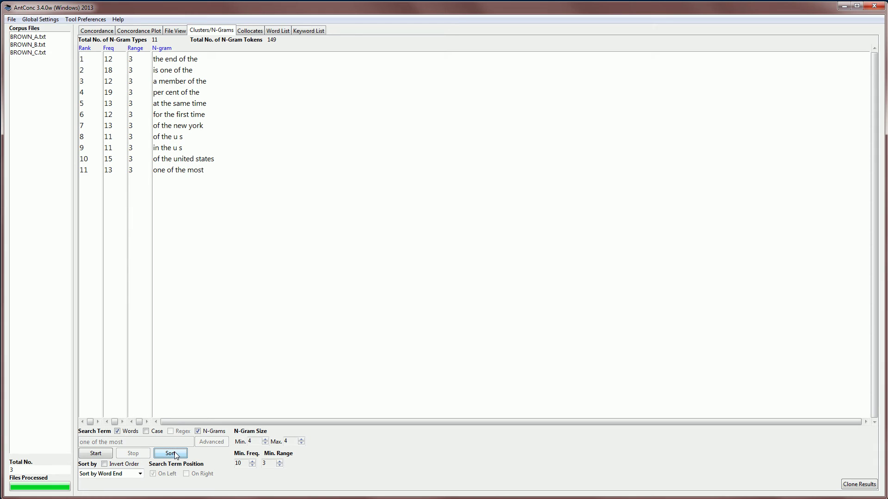
# - Sort by frequency in inverted order, from 'in the u s' (11) to 'per cent of the' (19)
pyautogui.click(105, 465)
pyautogui.click(139, 475)
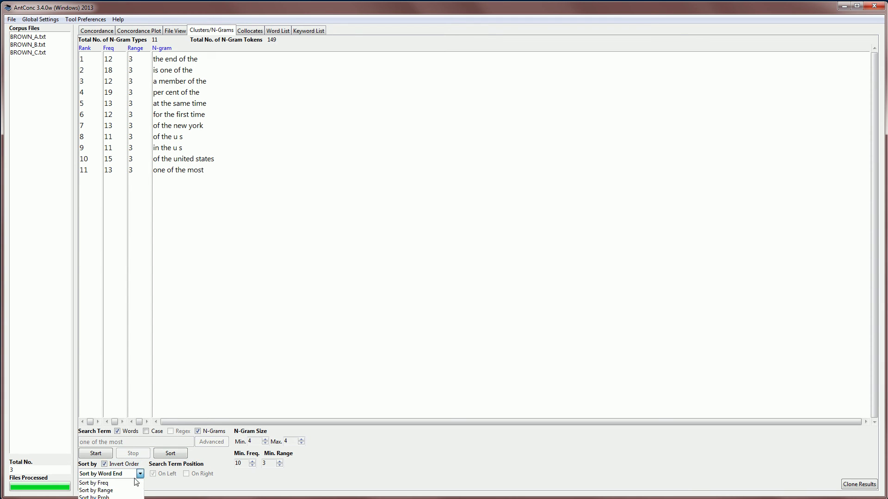
pyautogui.click(131, 485)
pyautogui.click(175, 455)
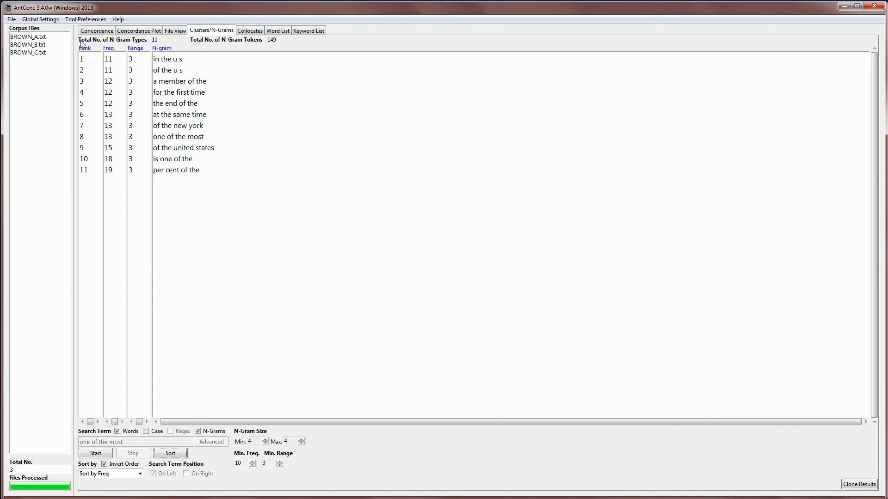
pyautogui.click(86, 20)
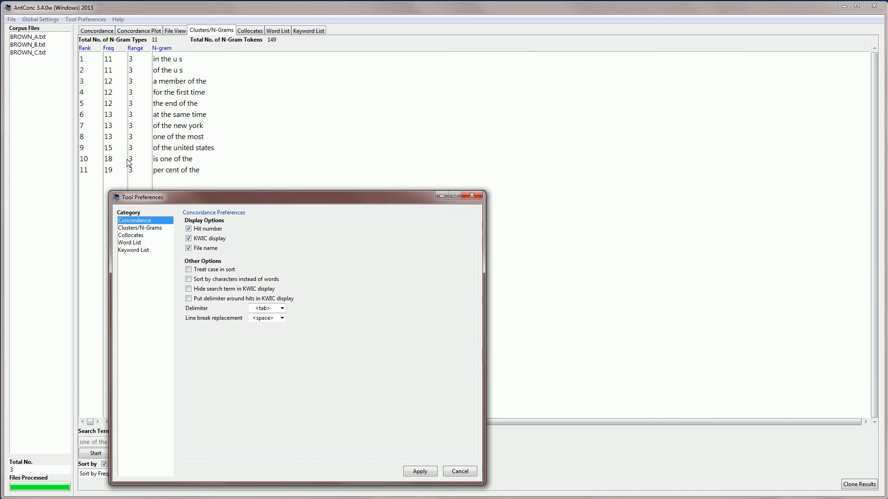
pyautogui.click(137, 229)
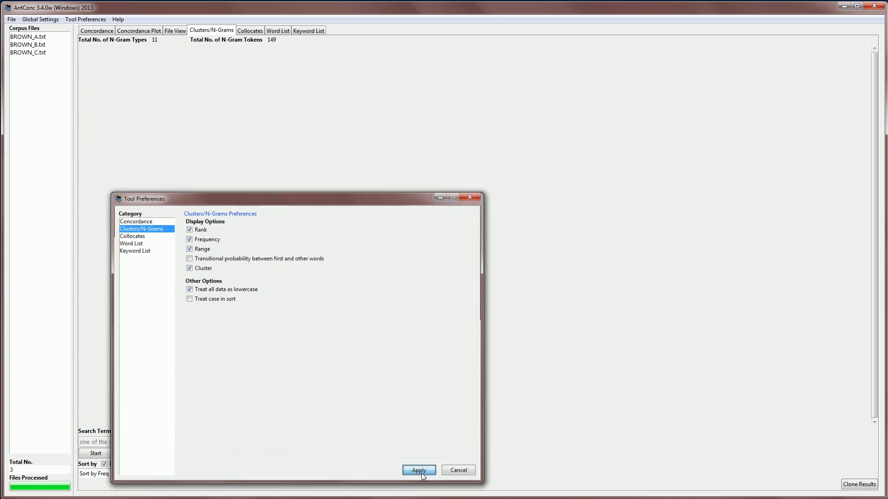
pyautogui.click(420, 473)
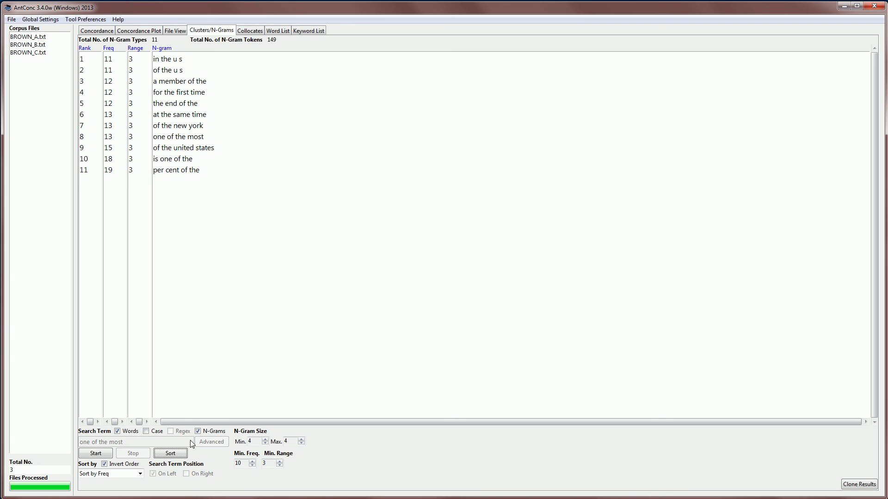
pyautogui.click(858, 484)
pyautogui.moveTo(327, 223); pyautogui.dragTo(446, 86)
pyautogui.click(567, 86)
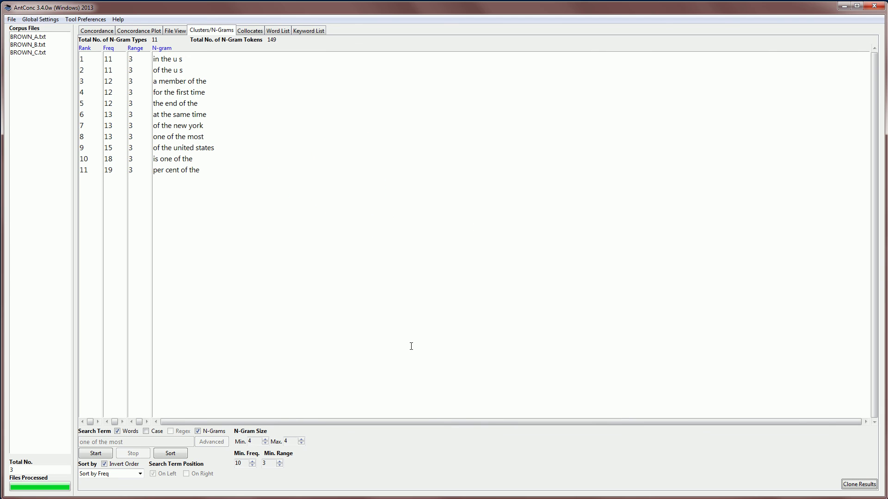